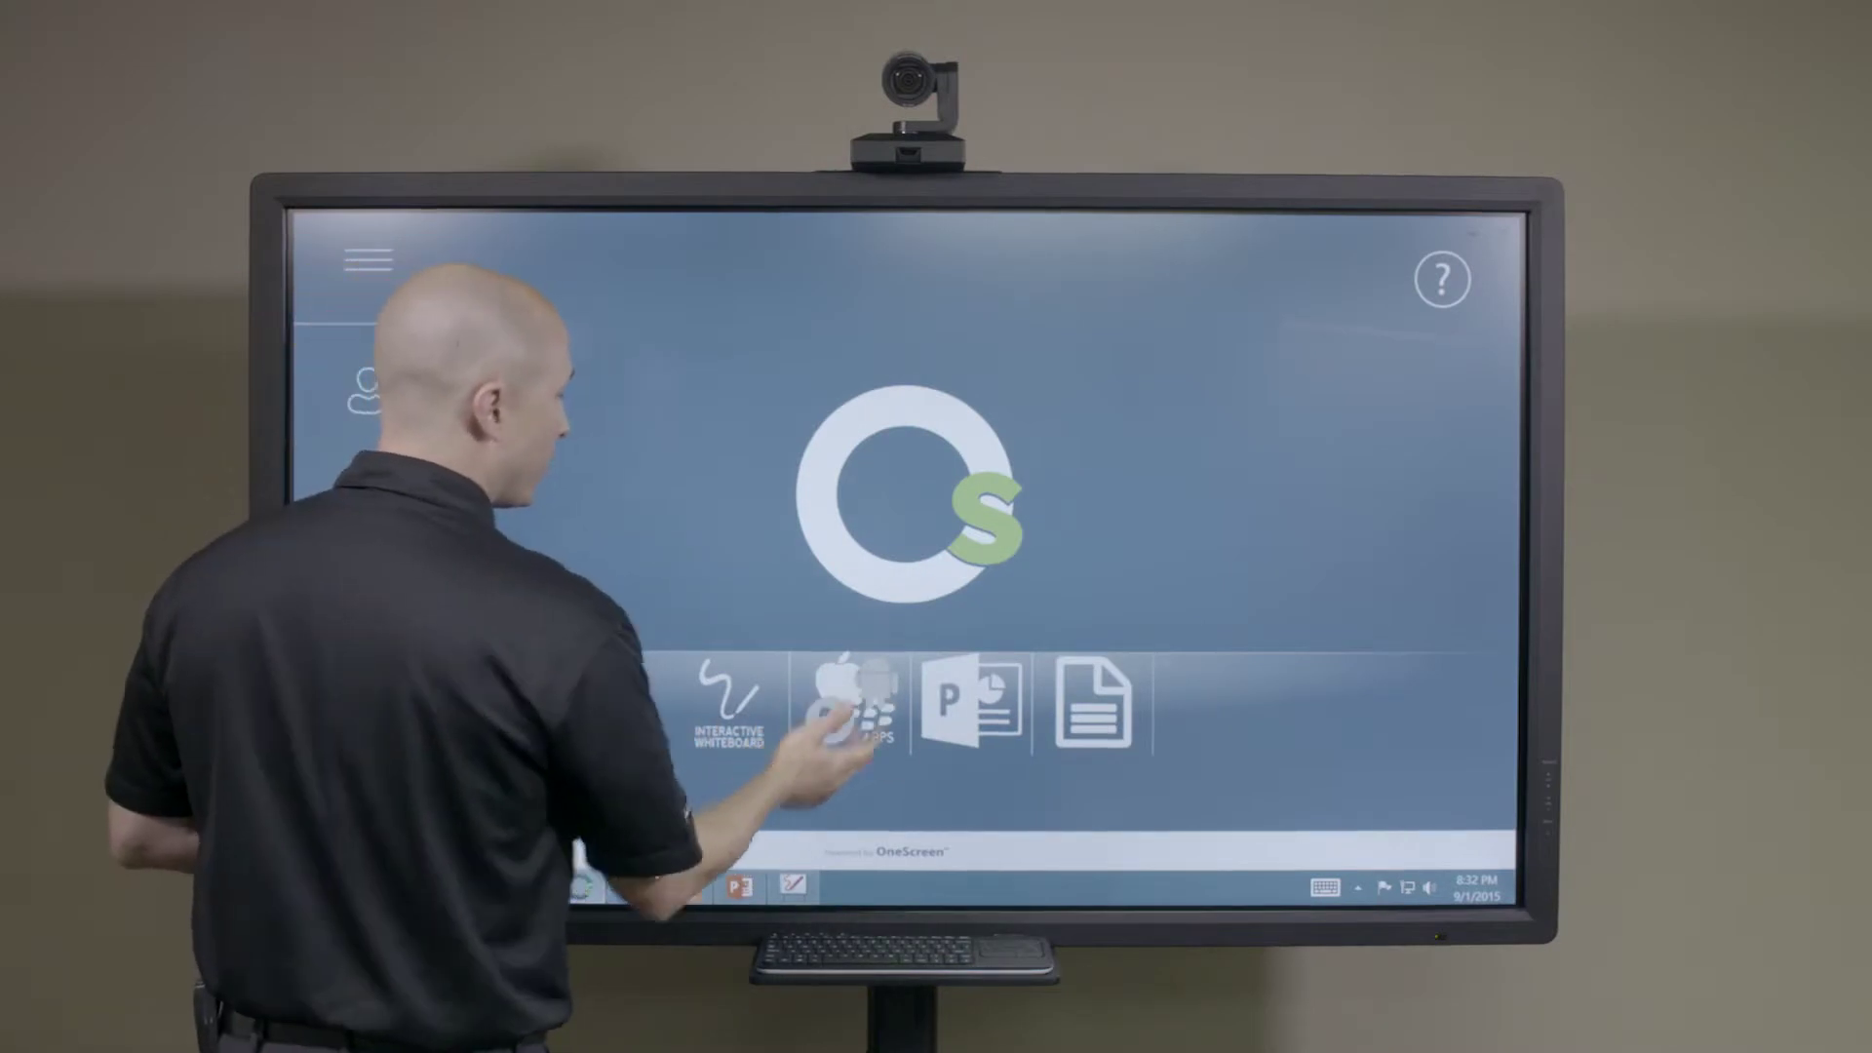
Step: Play the OneScreen demo video in a window moved right, then reopen the launcher
click(836, 731)
drag(746, 330, 877, 308)
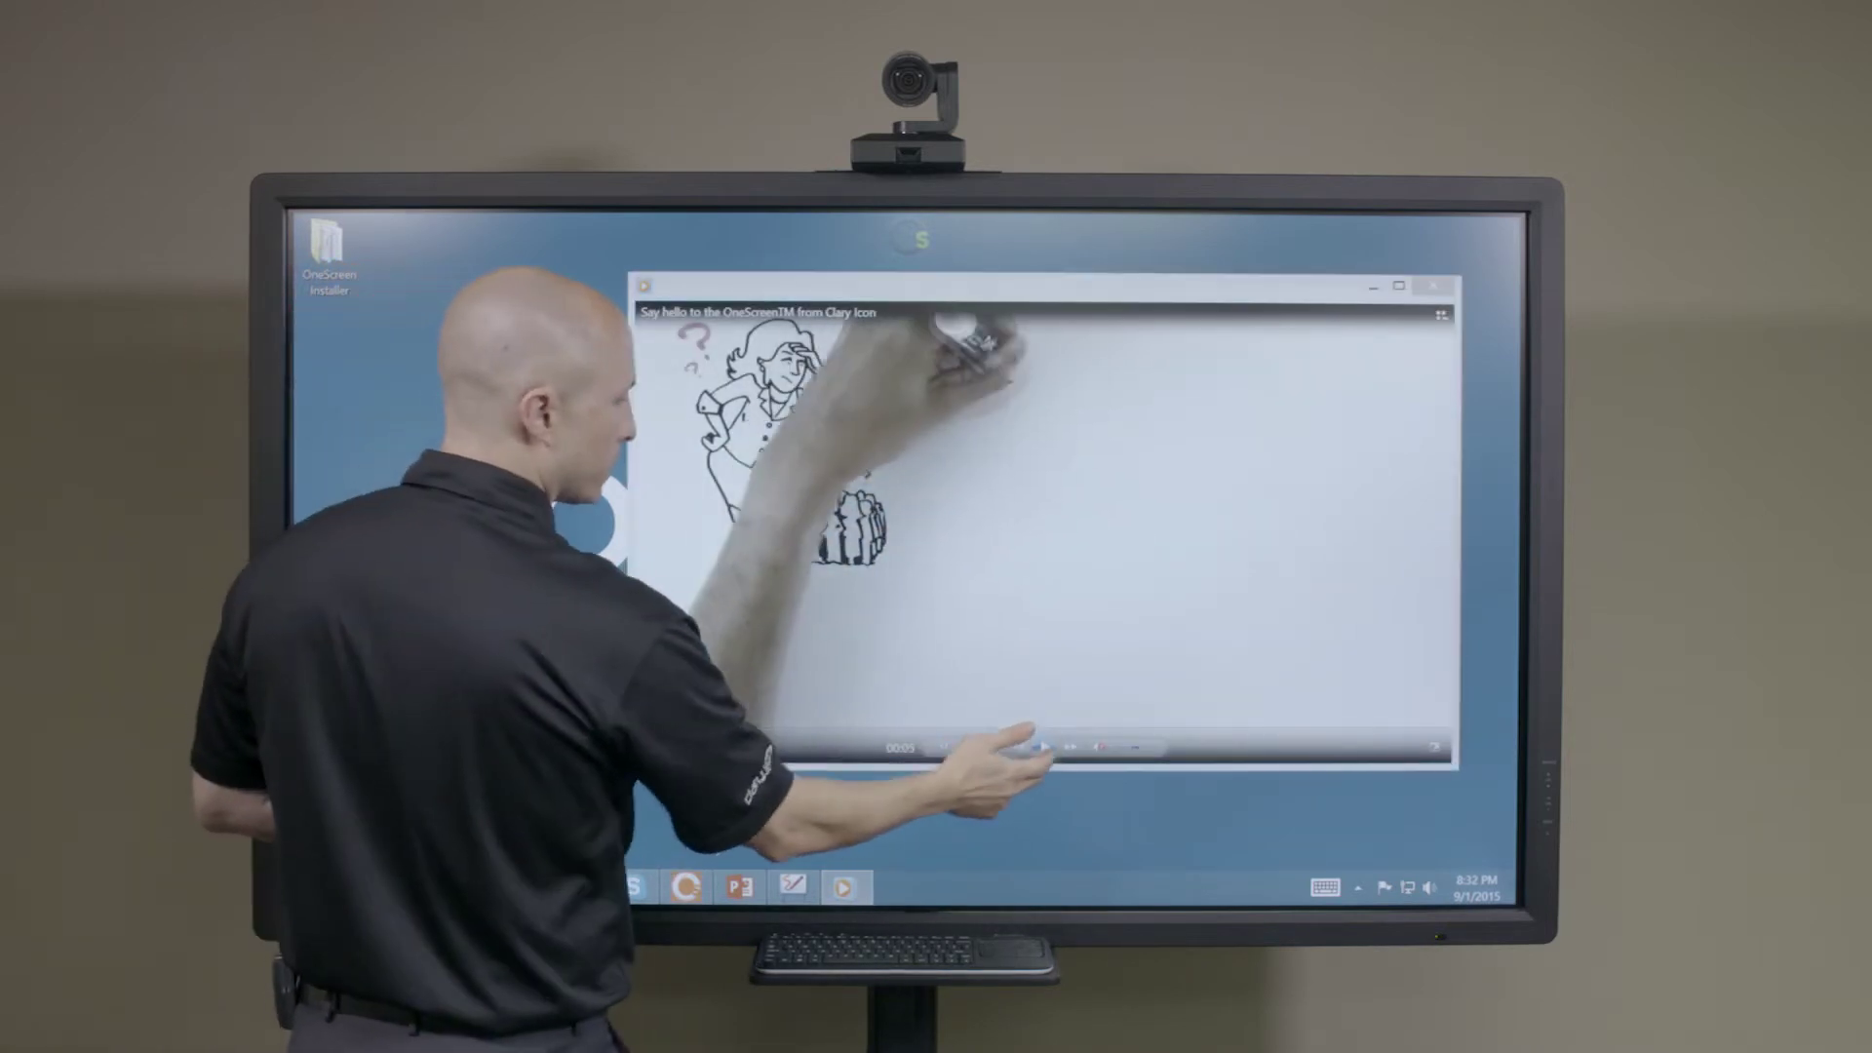
click(907, 238)
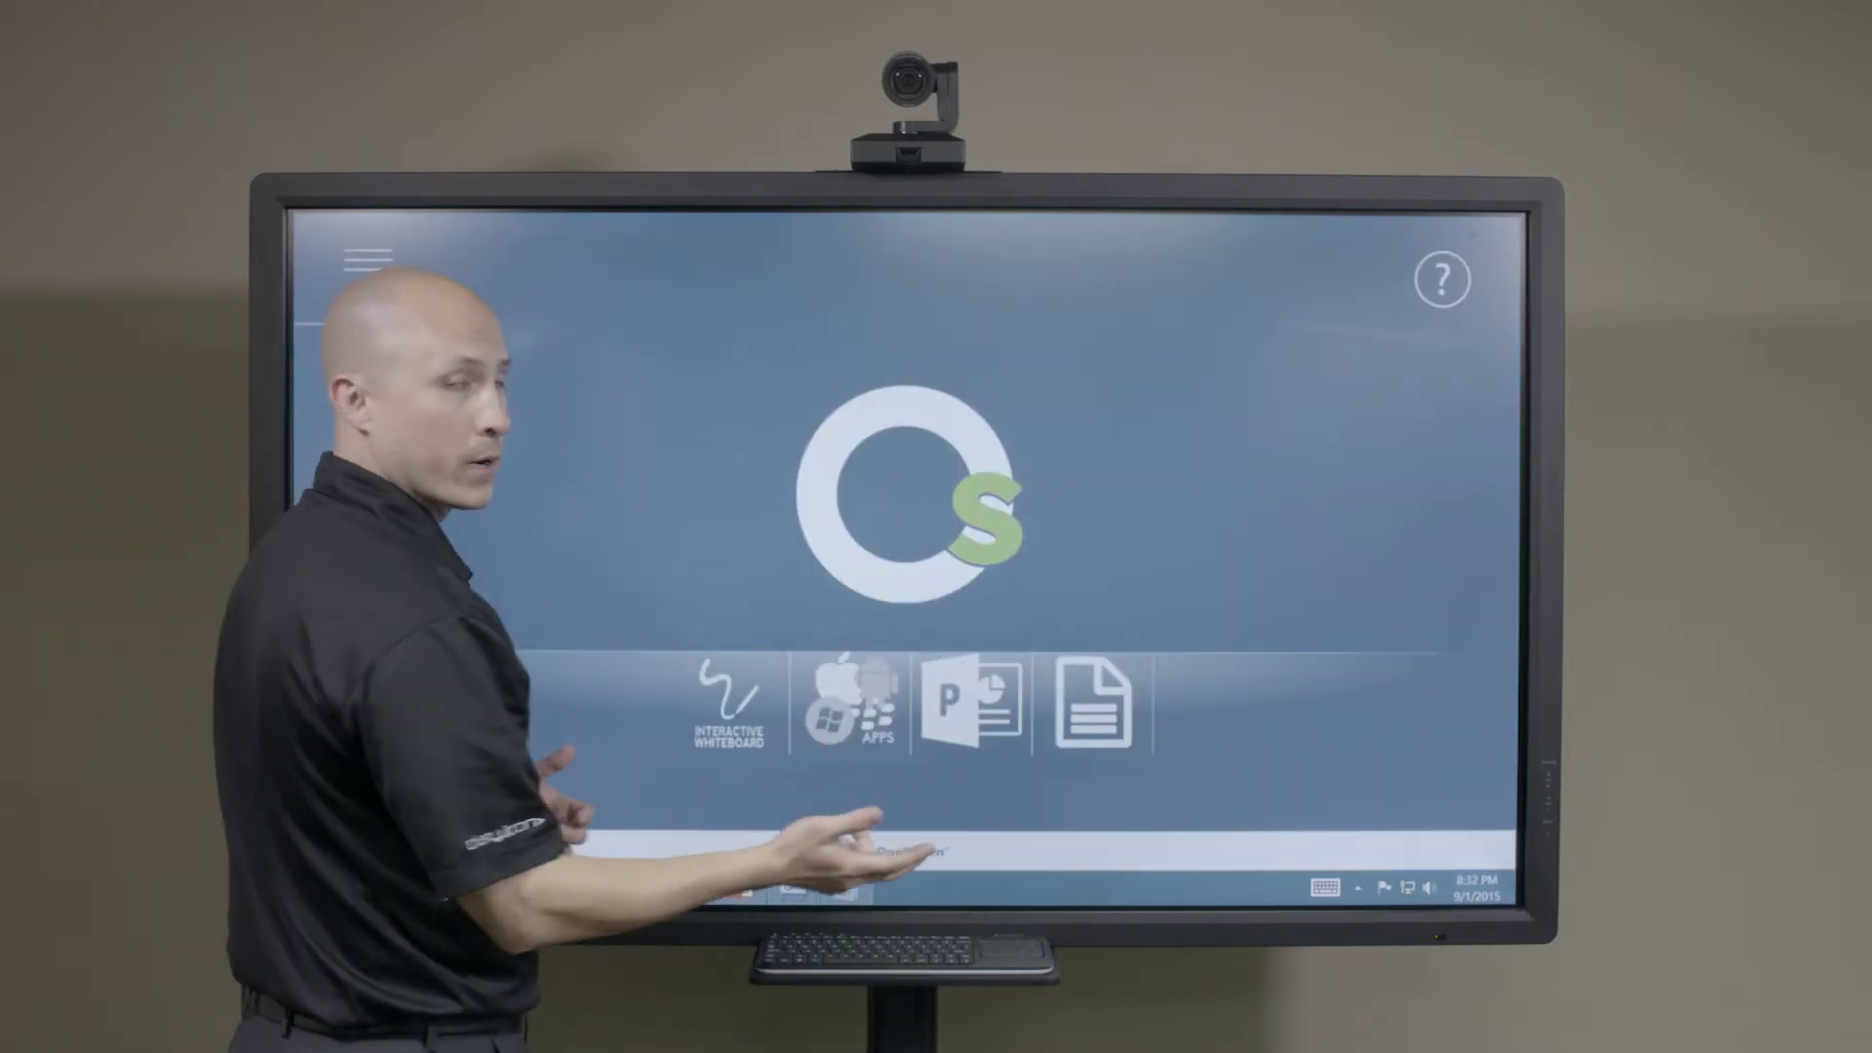
Step: Place the NEW VIDEO whiteboard notes on the left half and the video on the right half
click(1093, 699)
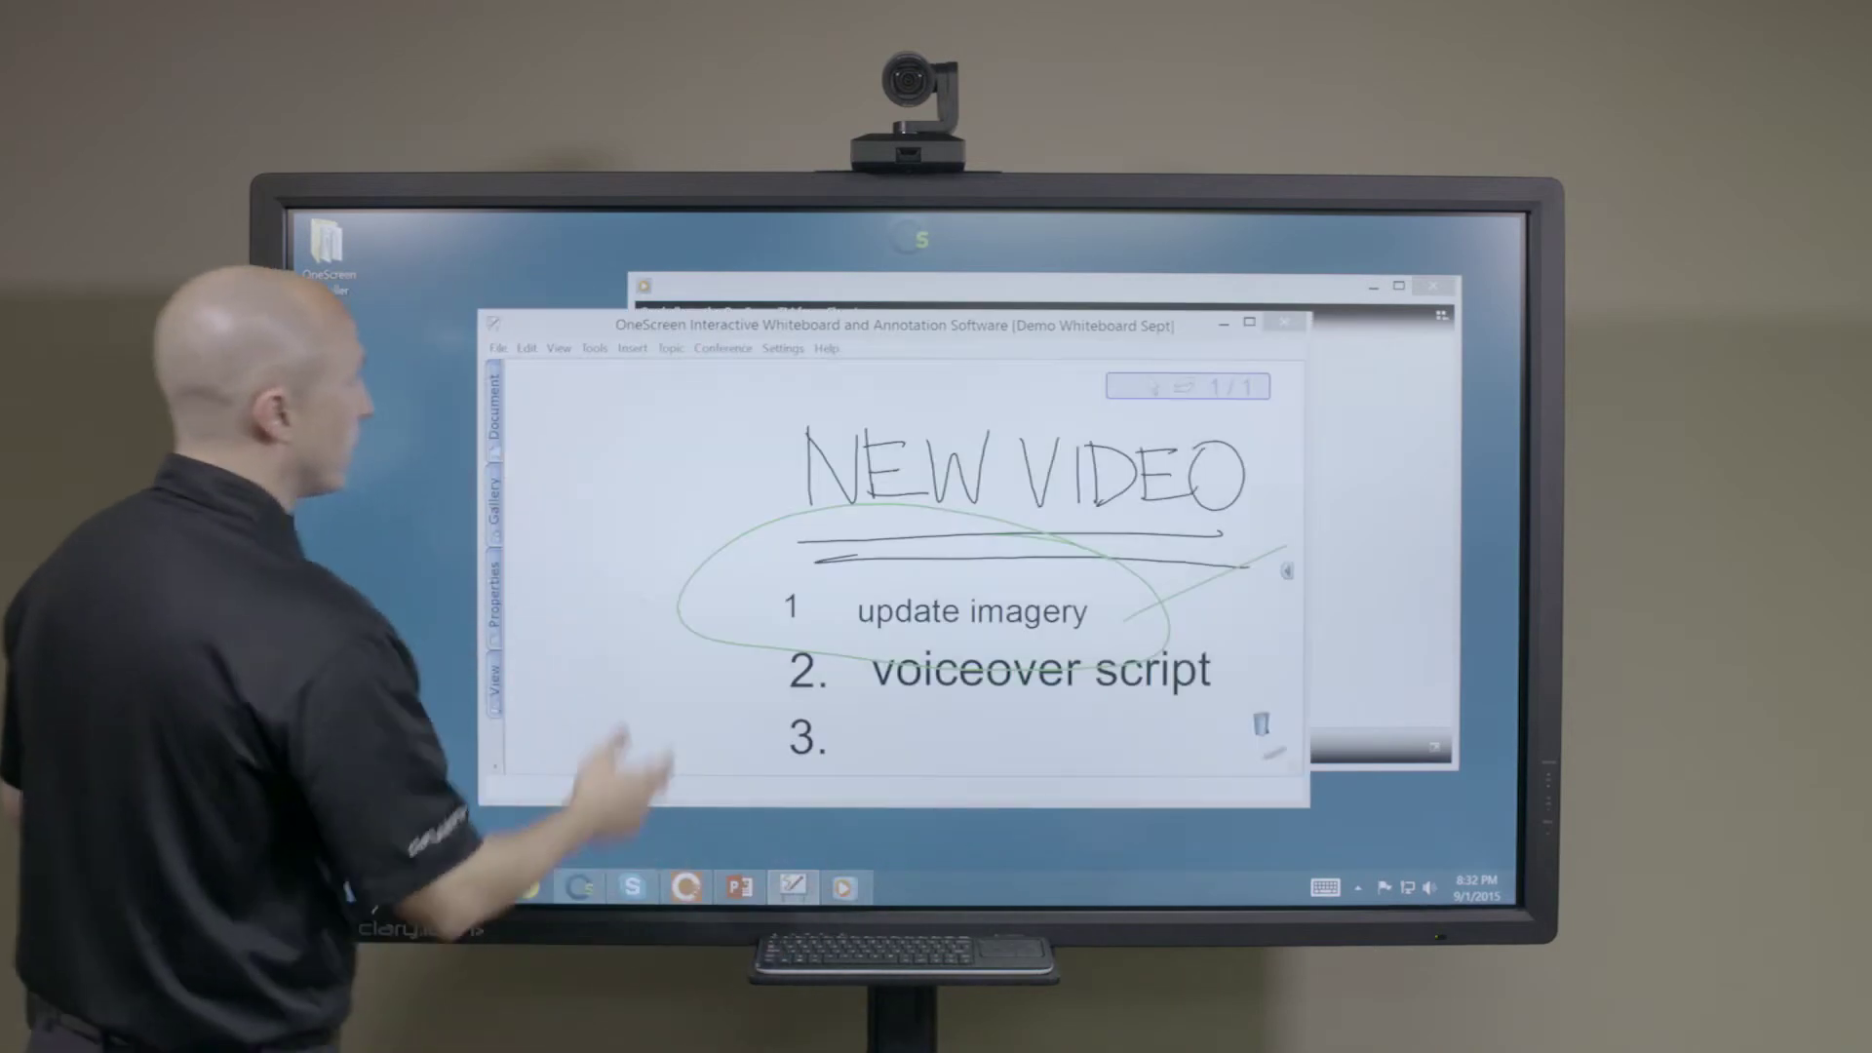
drag(707, 319, 597, 283)
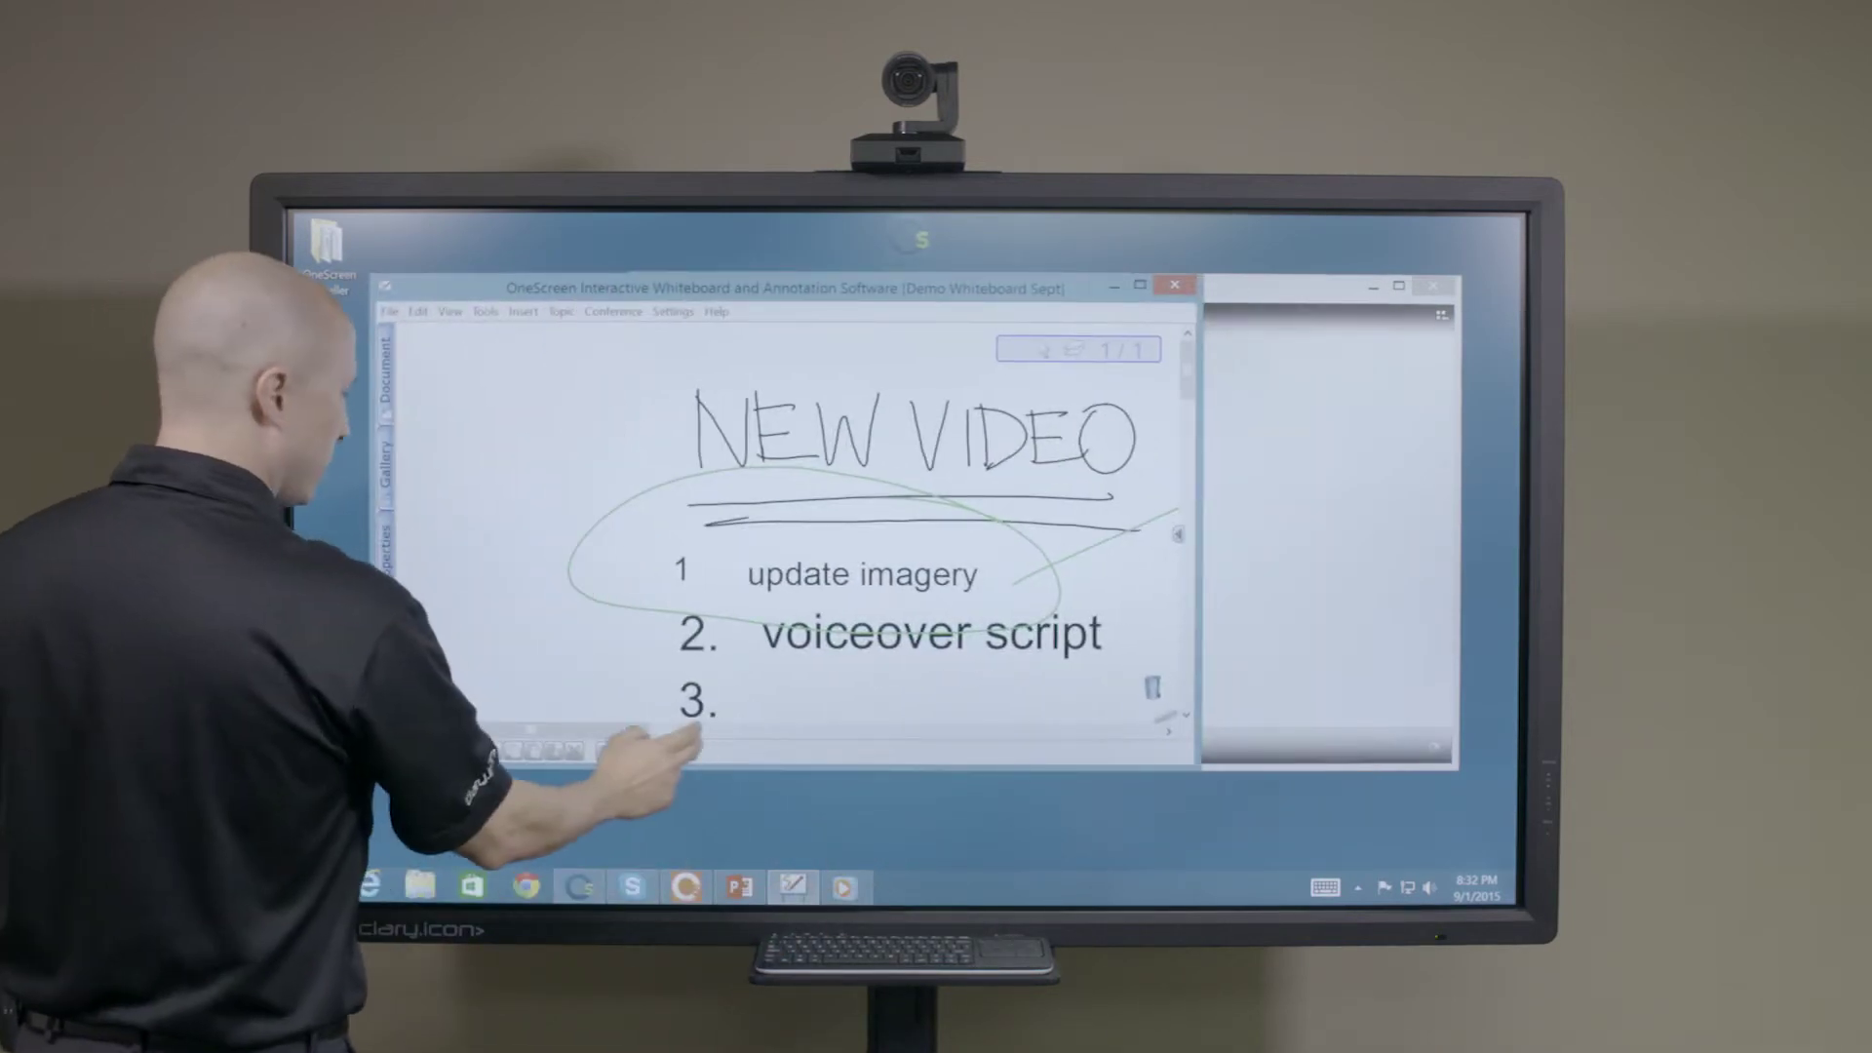
drag(675, 727, 699, 726)
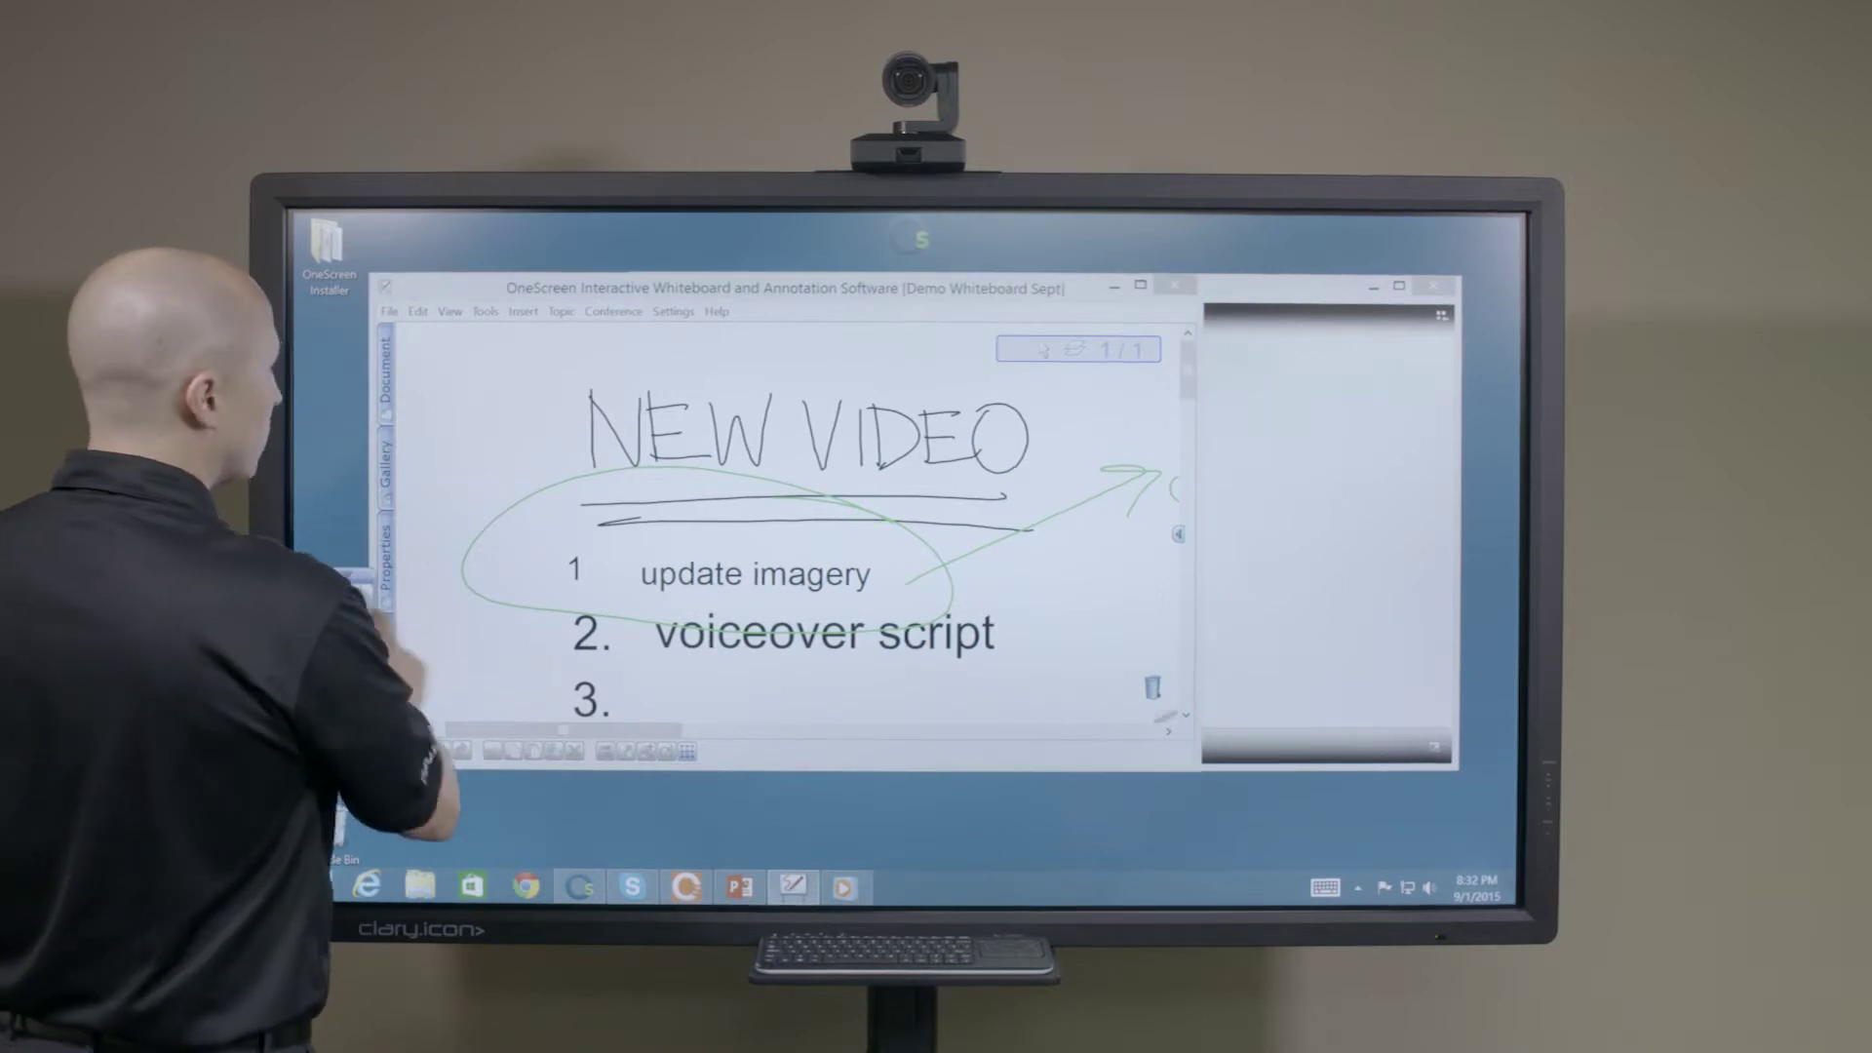
drag(711, 289, 633, 227)
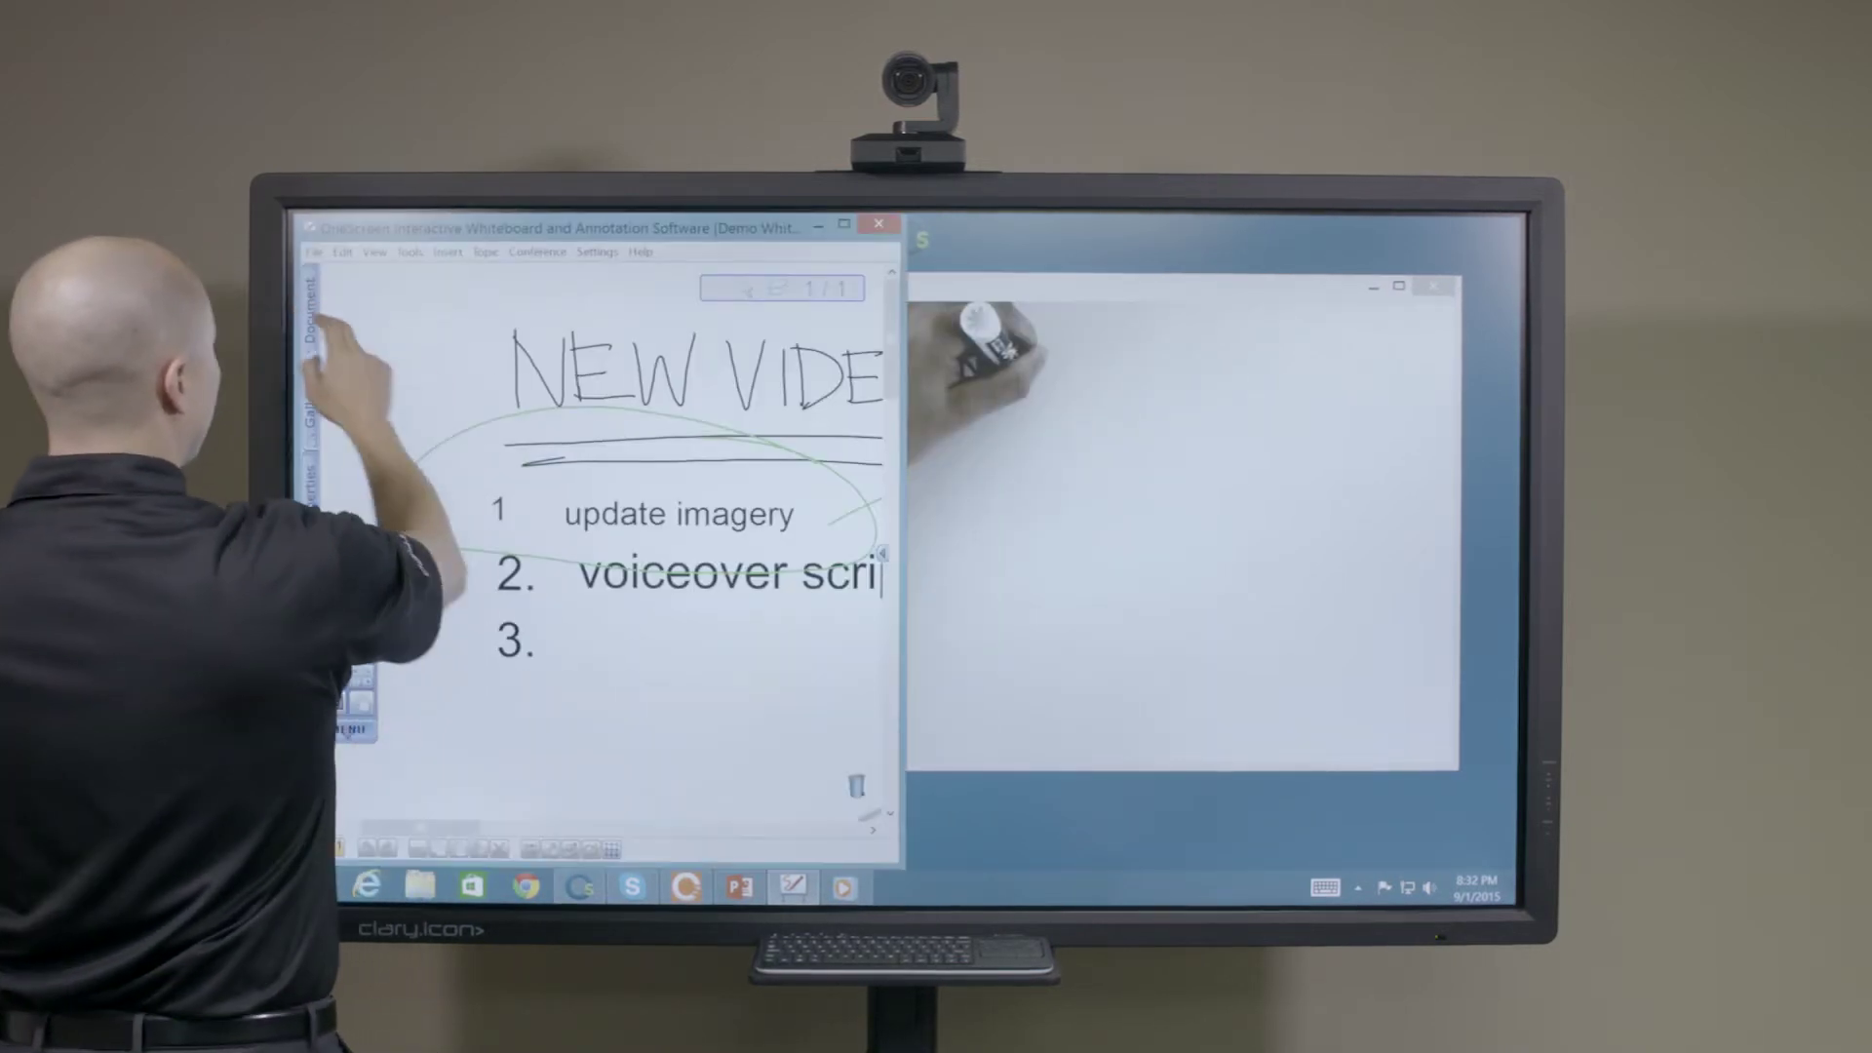
drag(1112, 286, 1477, 293)
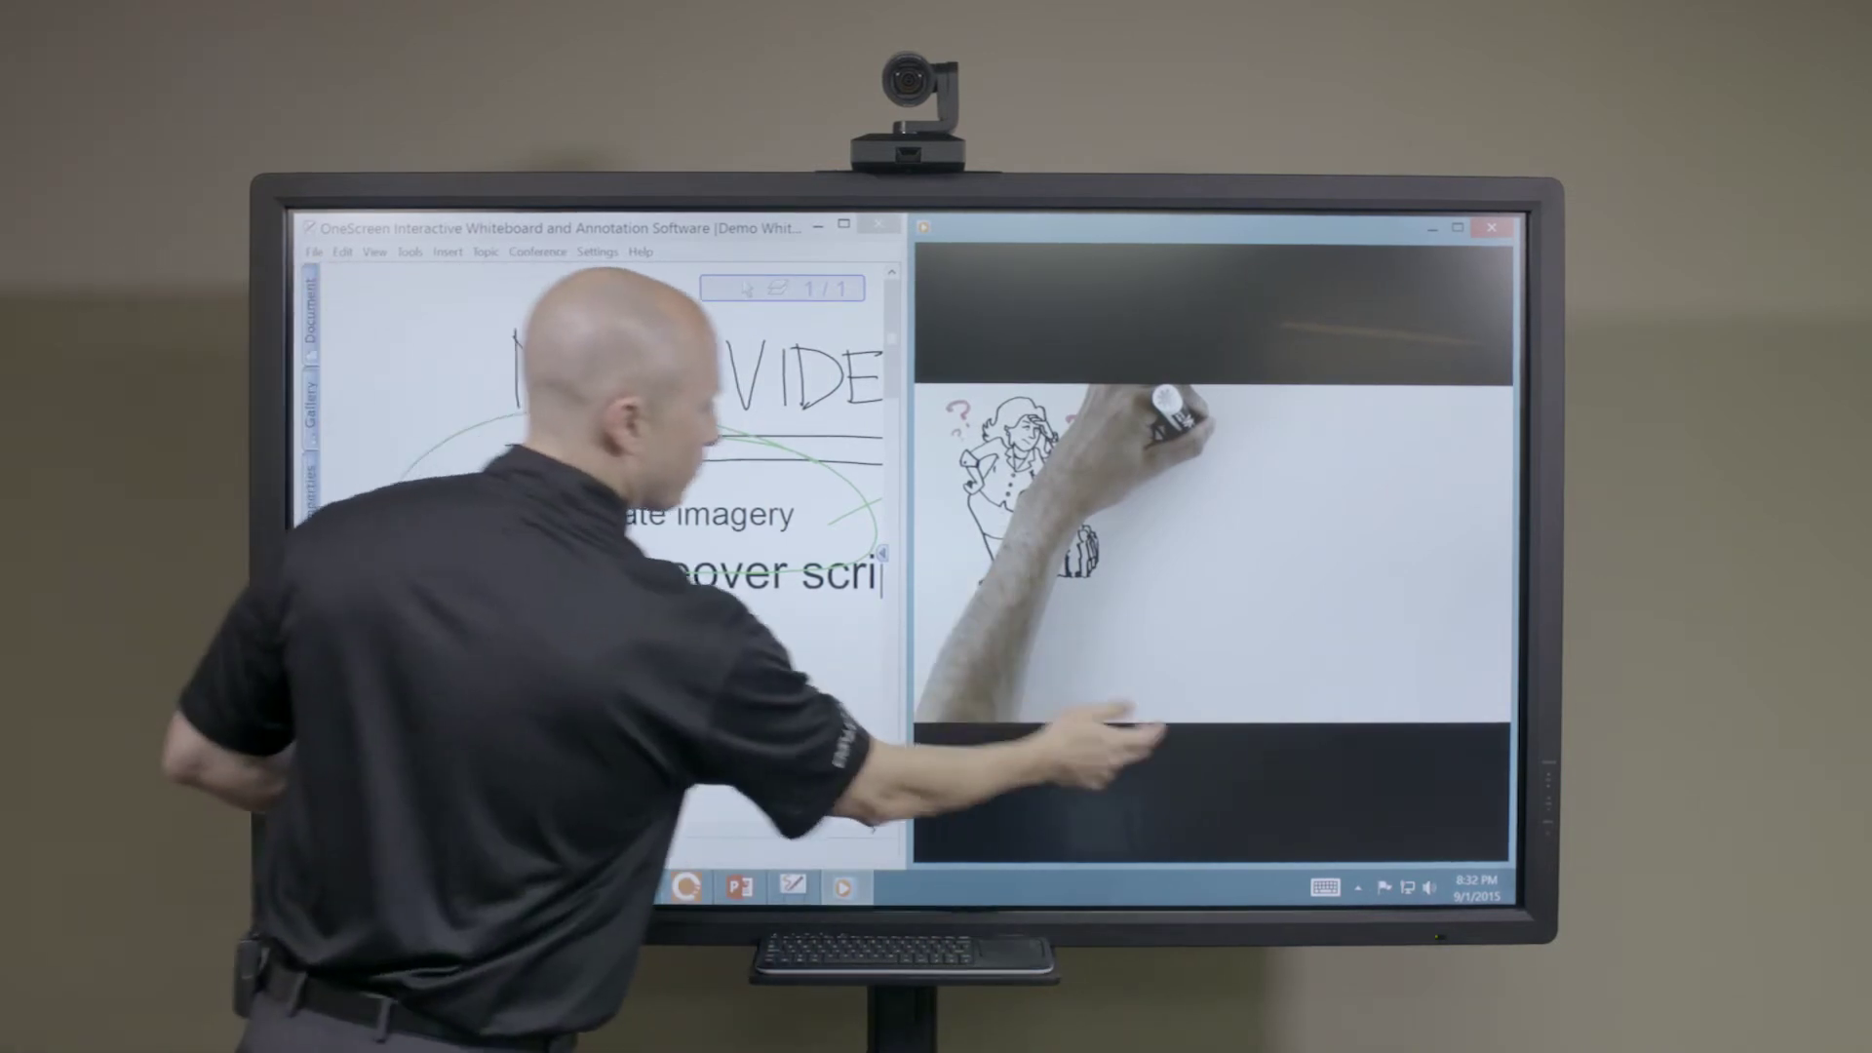
Step: Handwrite 'new logo' beside item 3, then minimize the whiteboard and close the video
click(1200, 760)
click(333, 647)
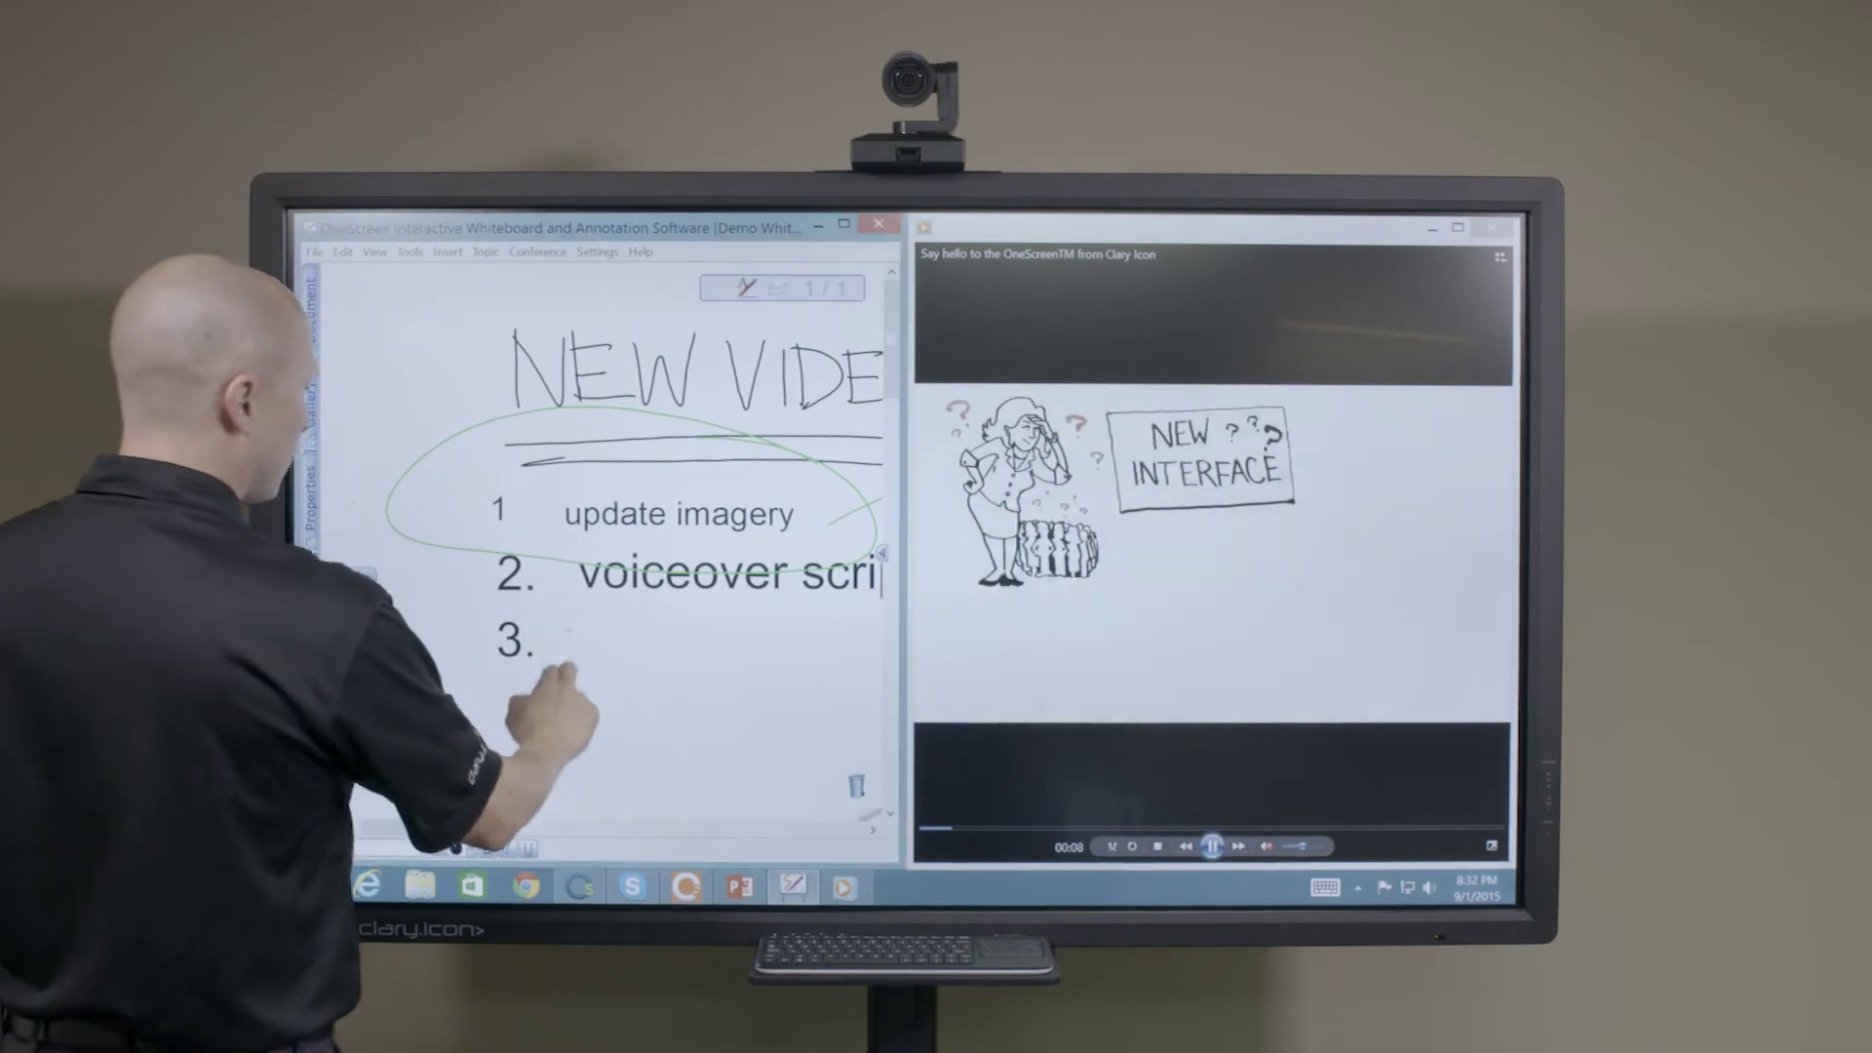
click(585, 648)
mouse_move(570, 629)
mouse_down()
mouse_move(727, 688)
mouse_move(780, 662)
mouse_move(812, 709)
mouse_up()
drag(846, 658, 842, 661)
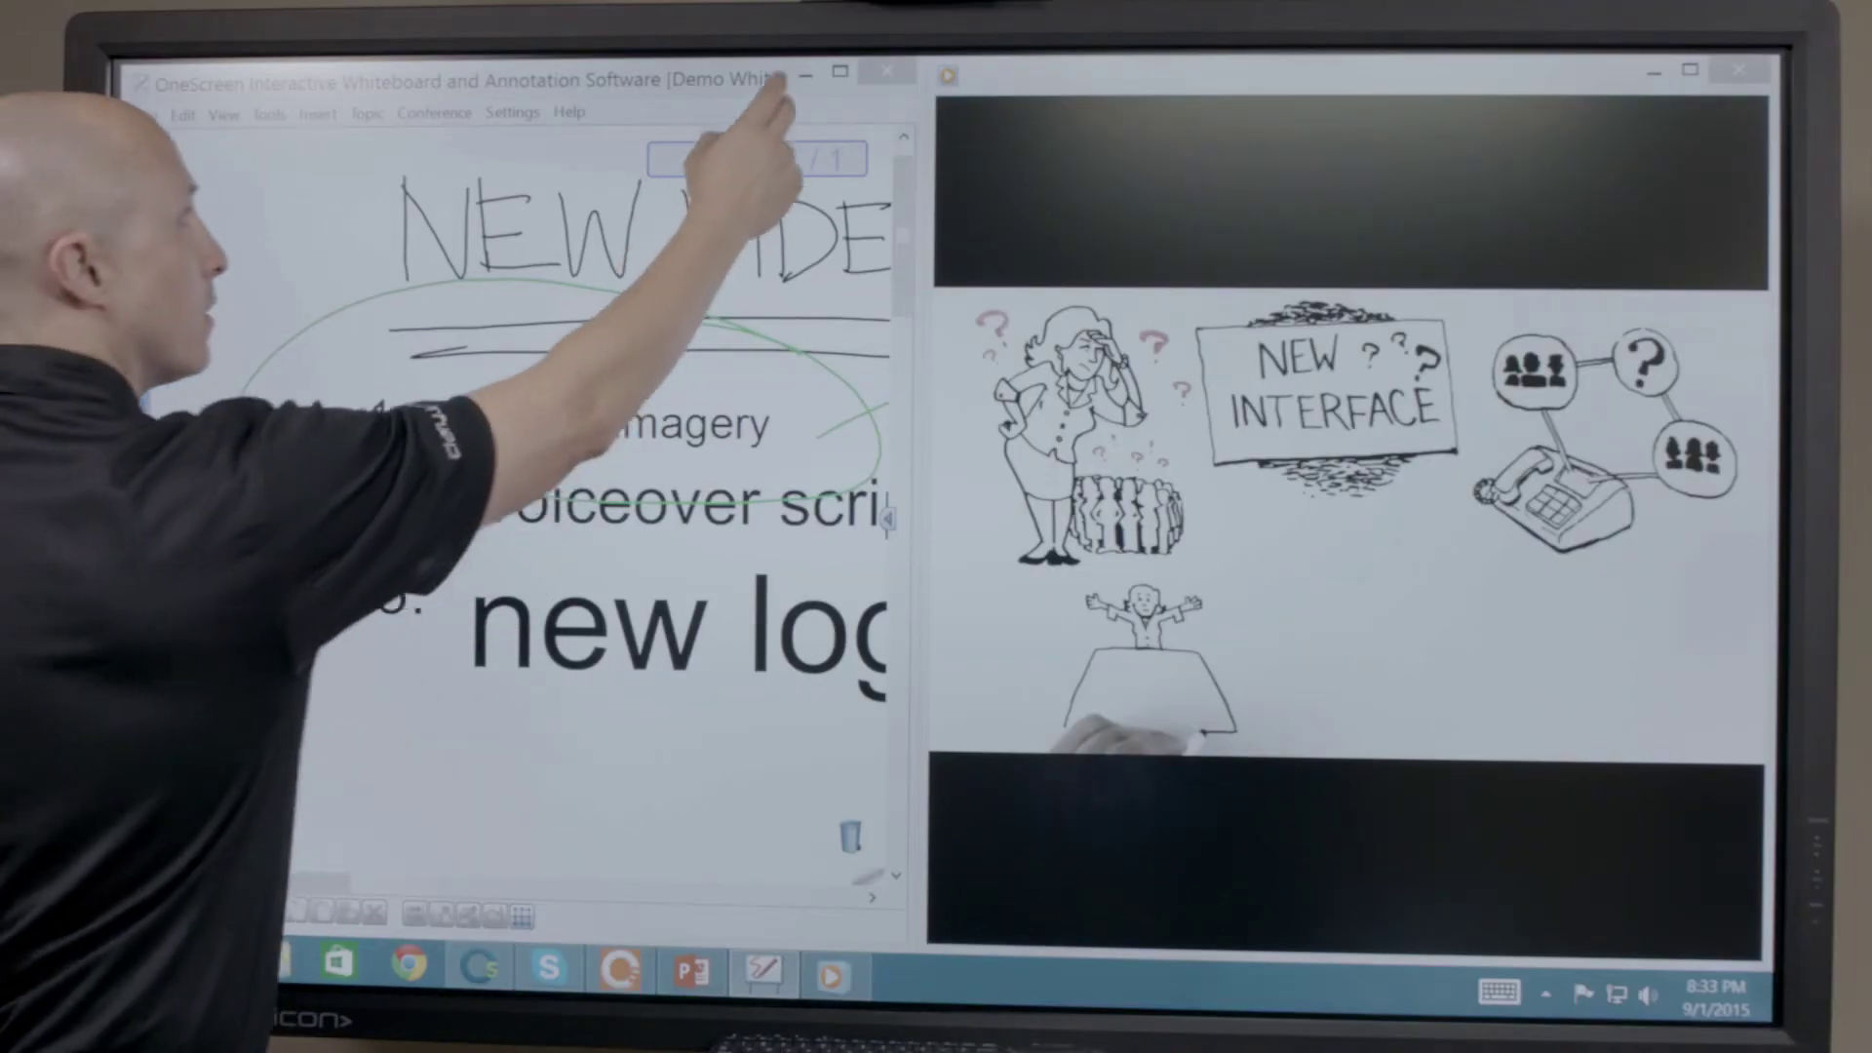
click(838, 70)
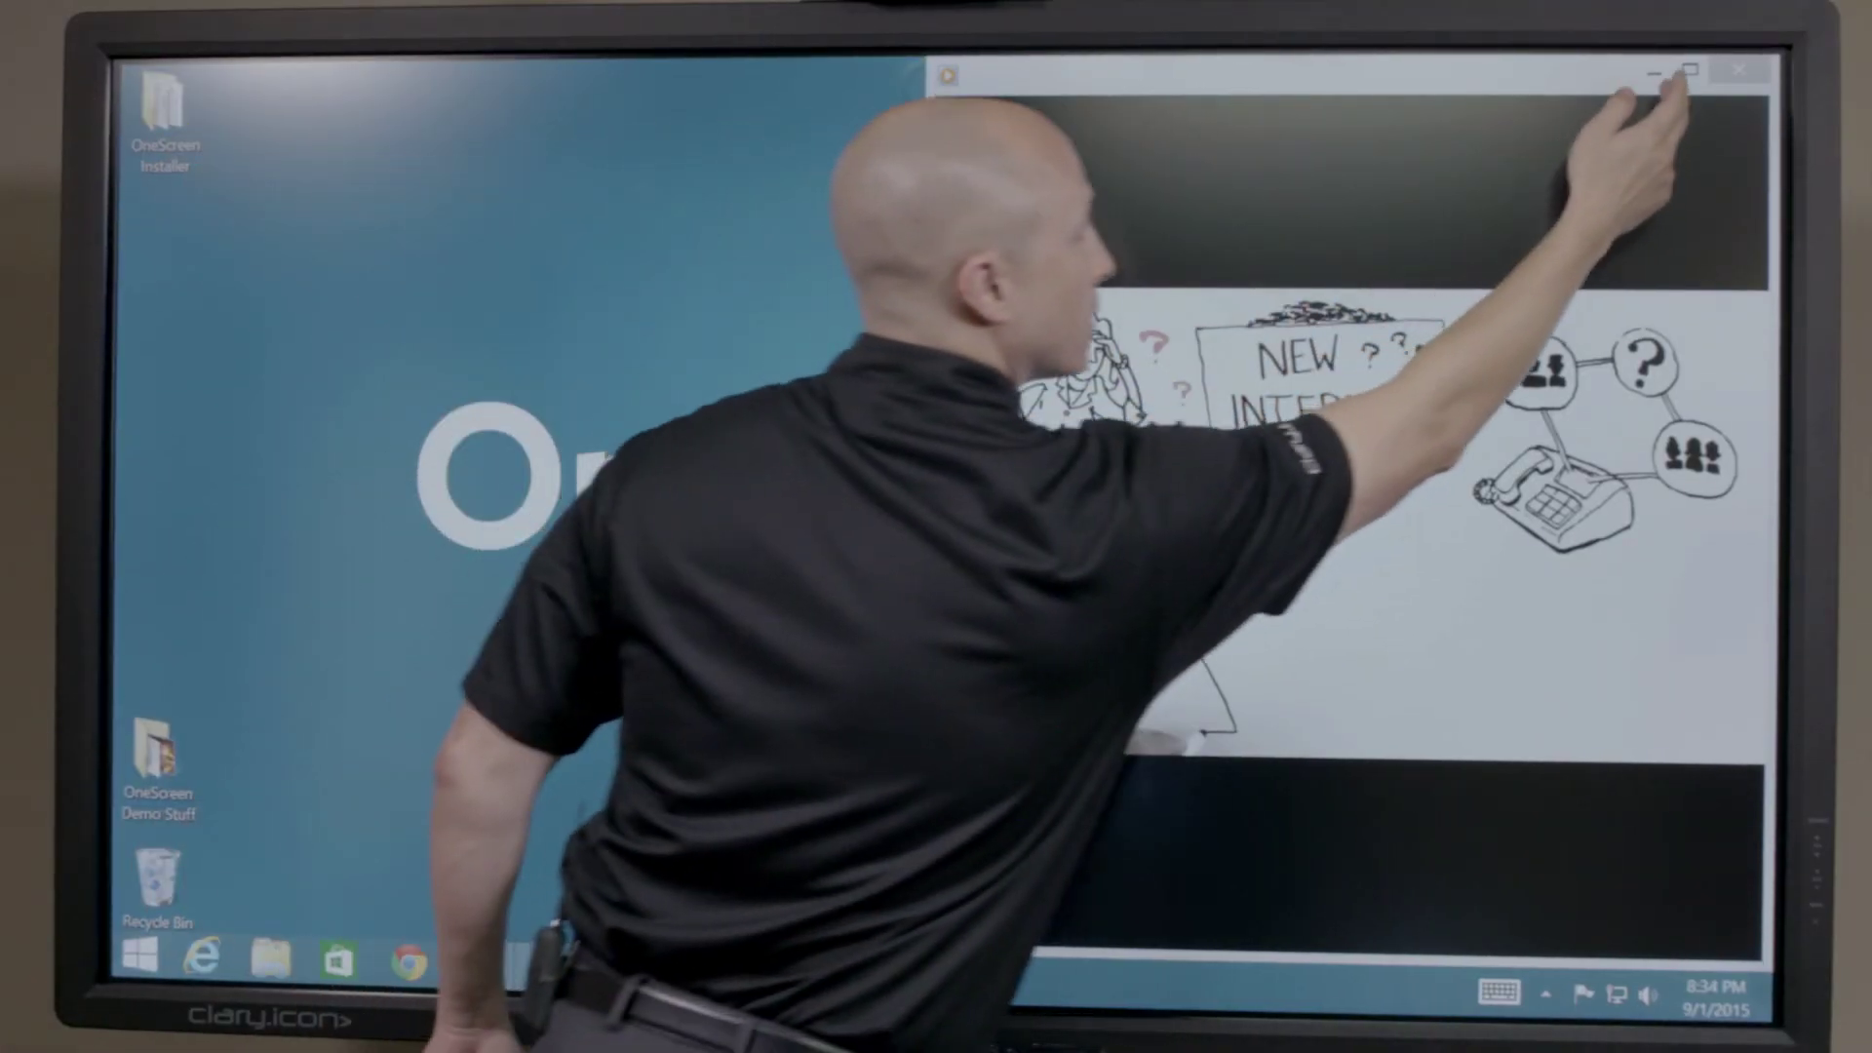
click(1682, 76)
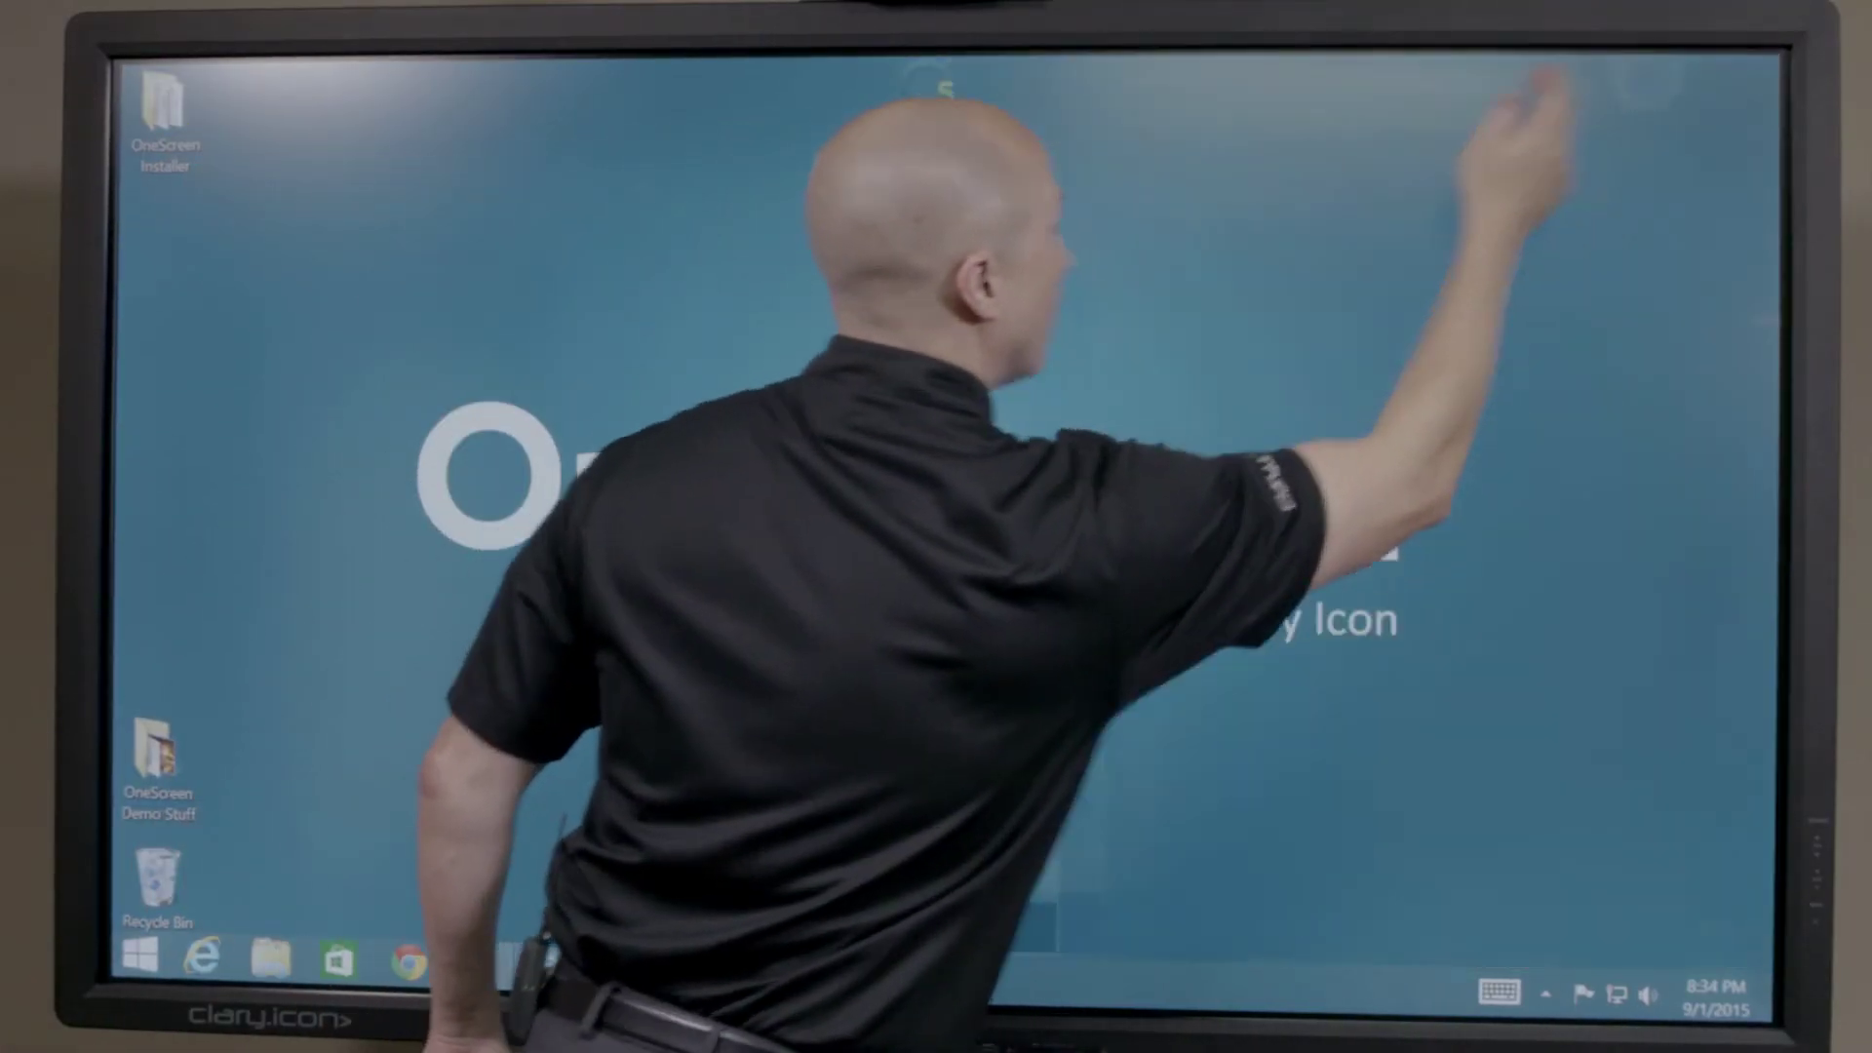